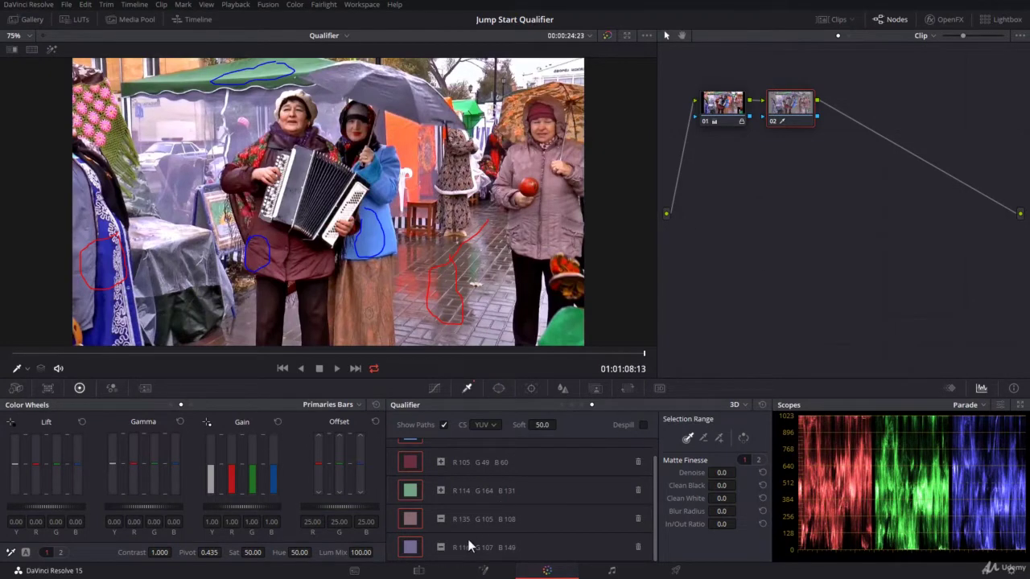
Place Keying - 1.mp4 from the Qualifiers Clips bin on Video 2 after the existing clips.
click(418, 571)
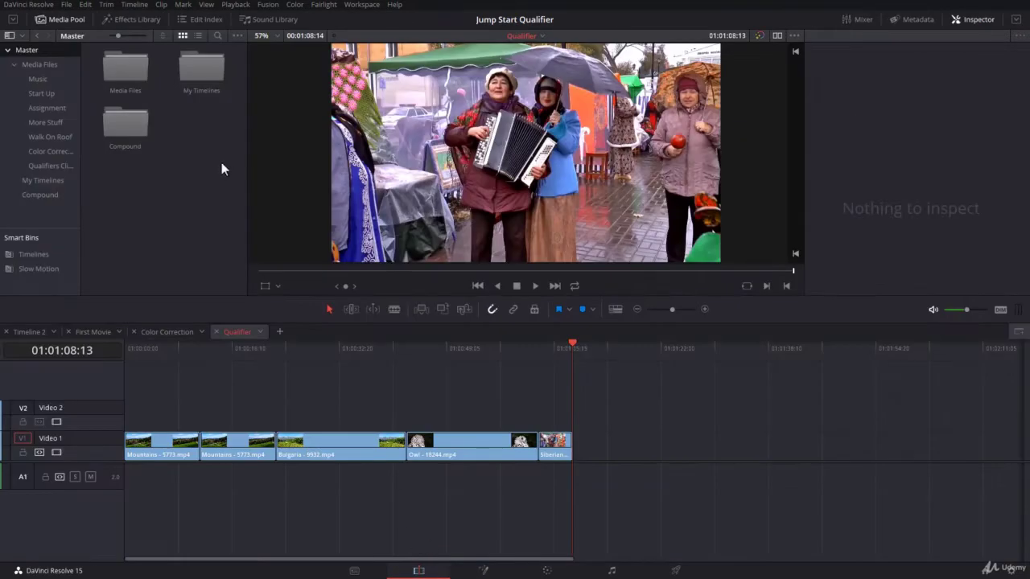
click(59, 165)
click(190, 130)
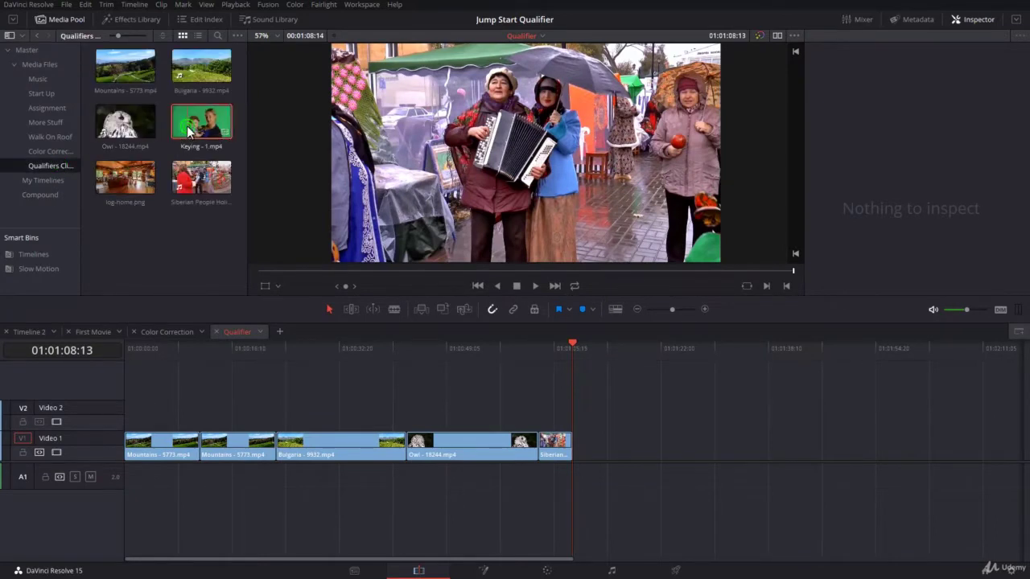
drag(185, 127, 590, 431)
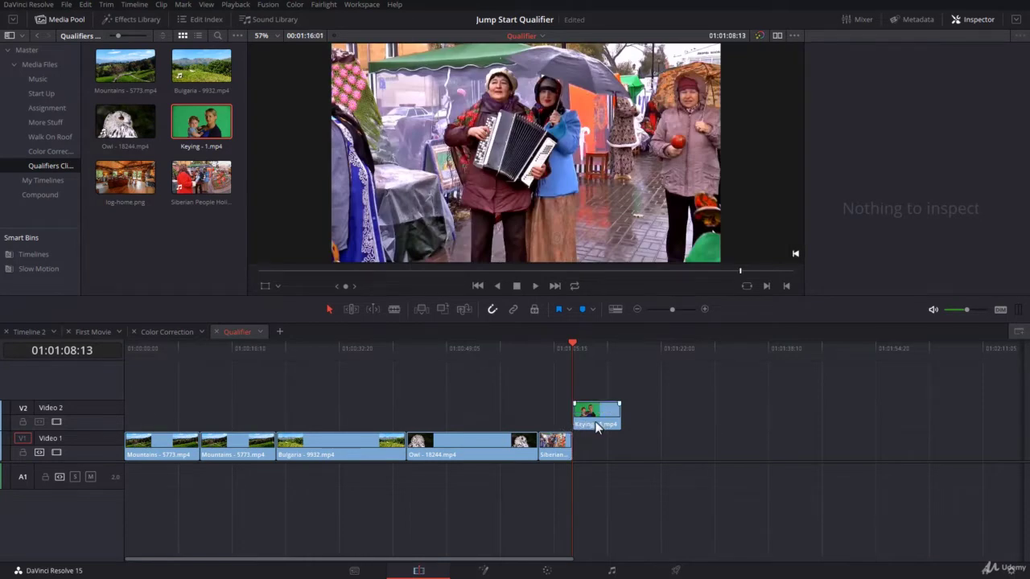
Add log-home.png to the end of Video 1, then delete it again.
drag(136, 177, 607, 455)
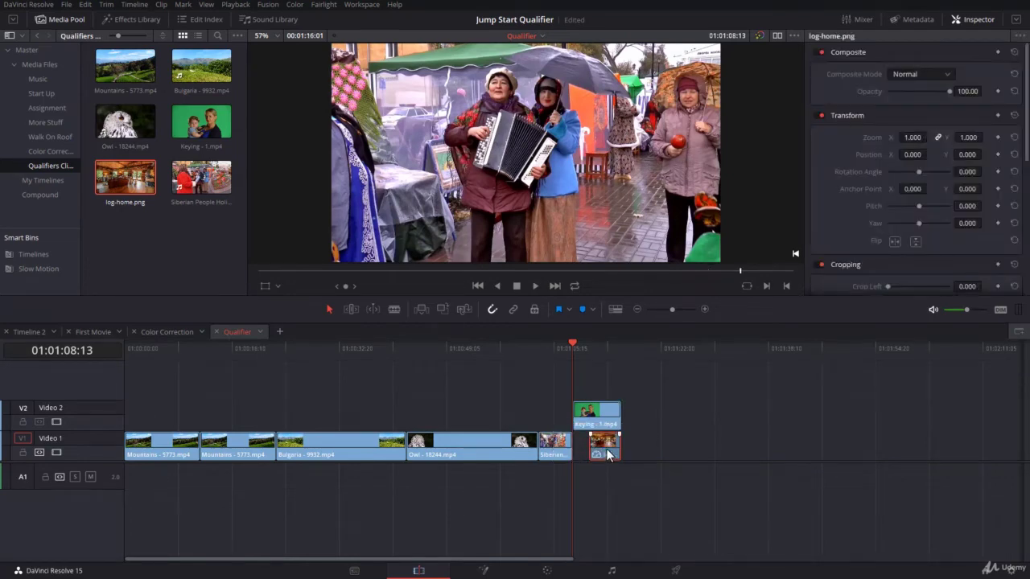
click(598, 351)
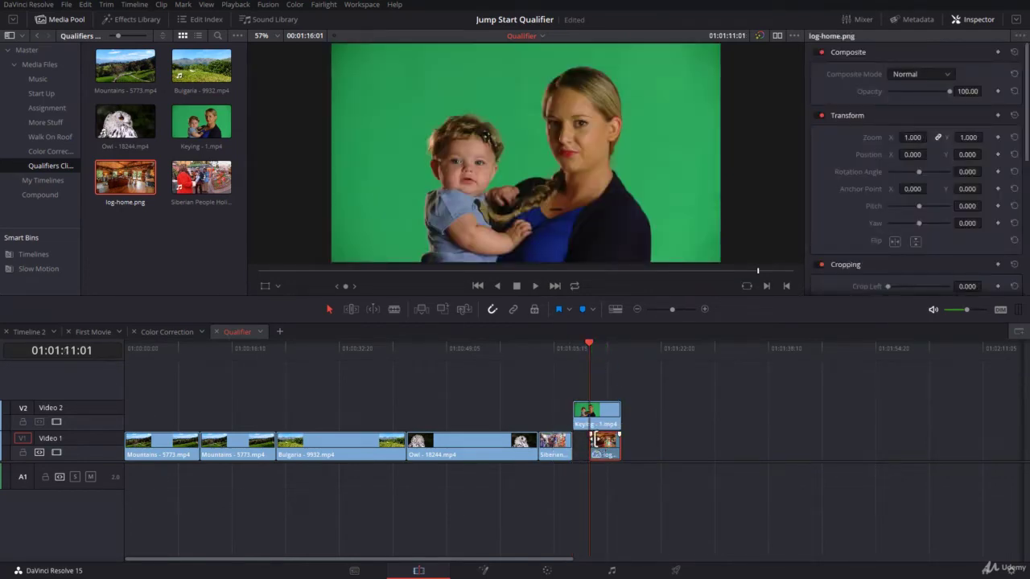
key(Delete)
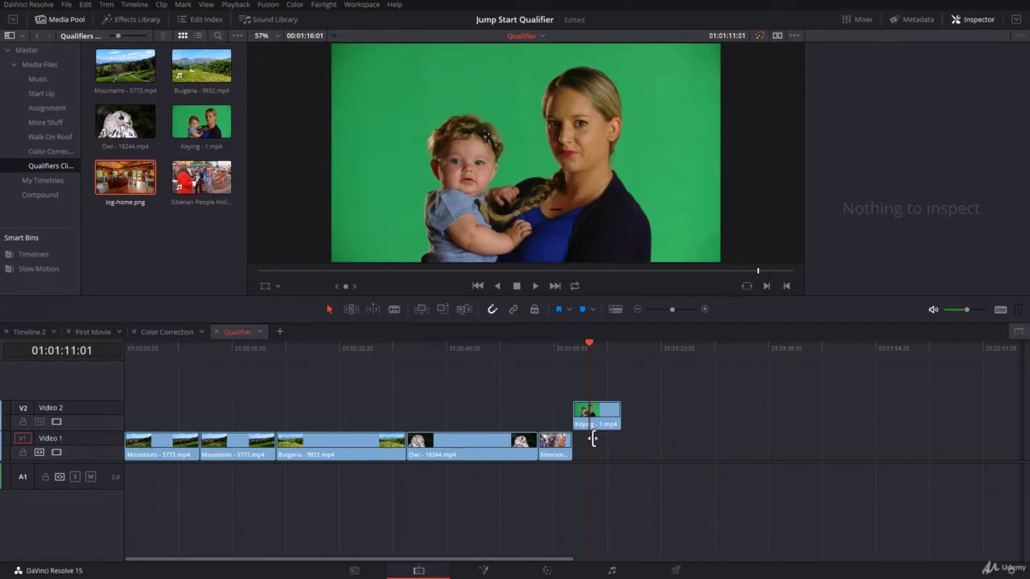
Open the green-screen clip on the Color page and set the qualifier mode to HSL.
click(549, 571)
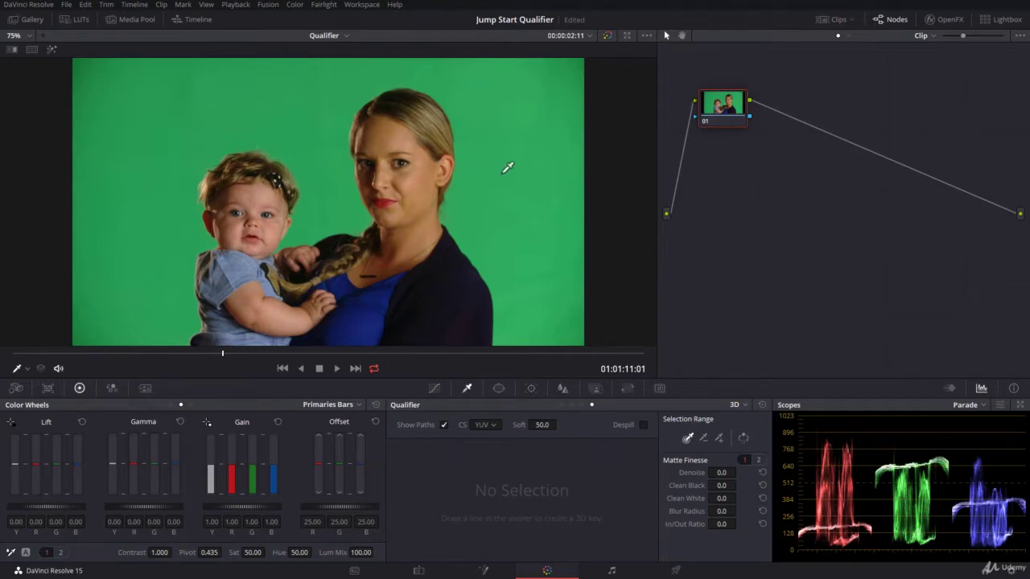
click(736, 405)
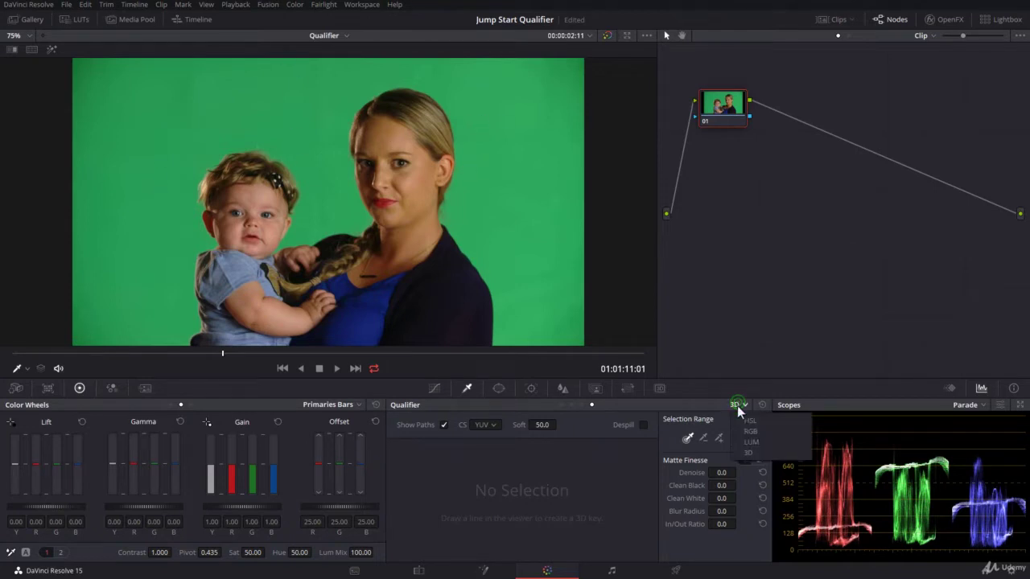
click(706, 349)
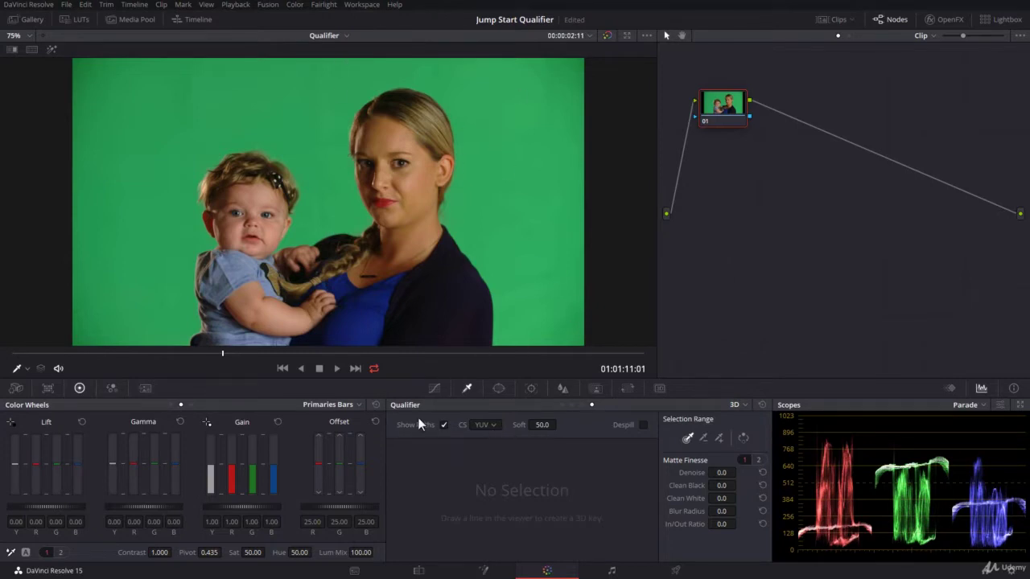
click(741, 405)
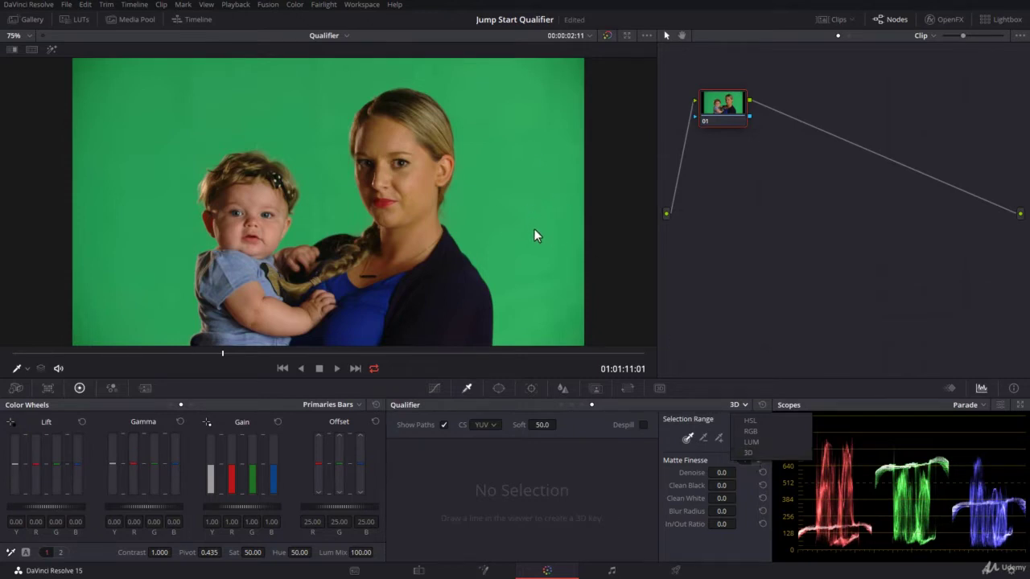
click(773, 421)
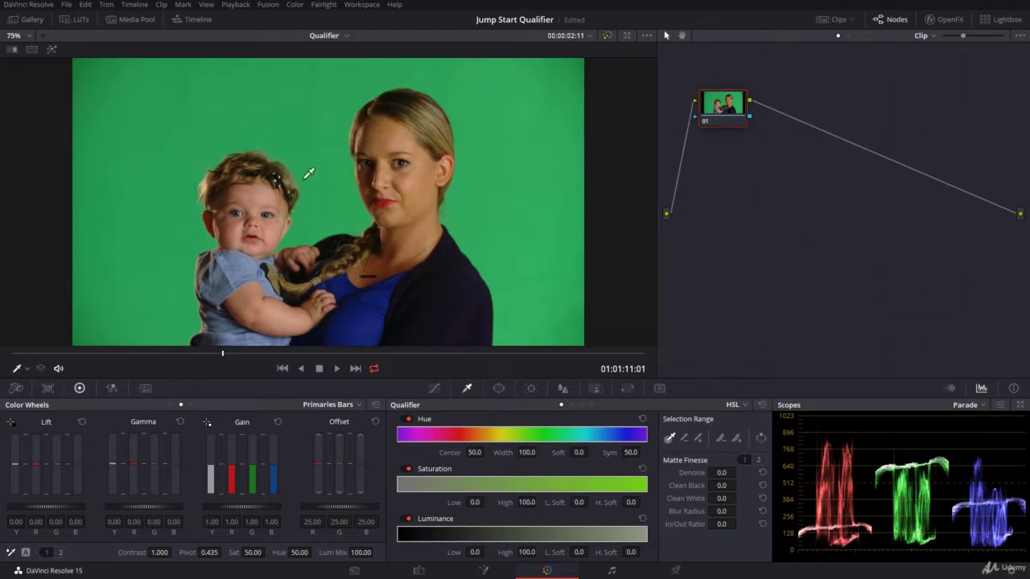
Eyedropper the green backdrop, check it with Highlight, and invert the key to isolate the people.
click(235, 143)
drag(290, 147, 305, 167)
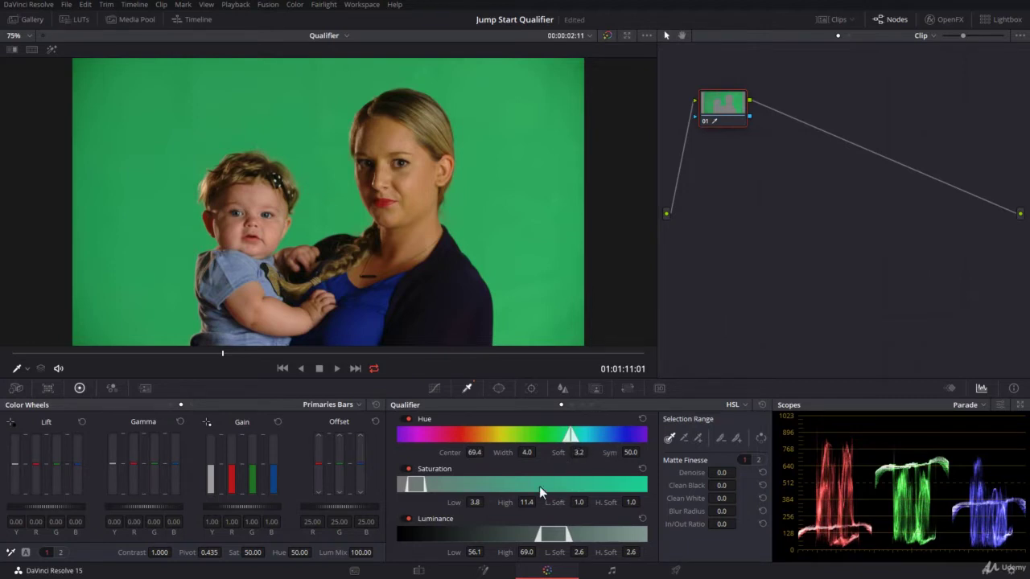
click(52, 51)
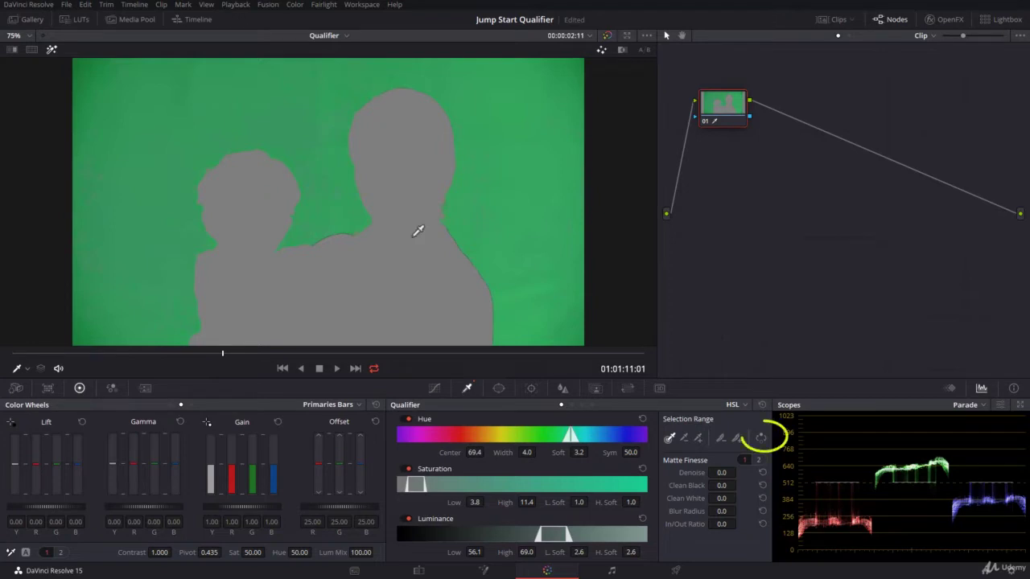
click(760, 437)
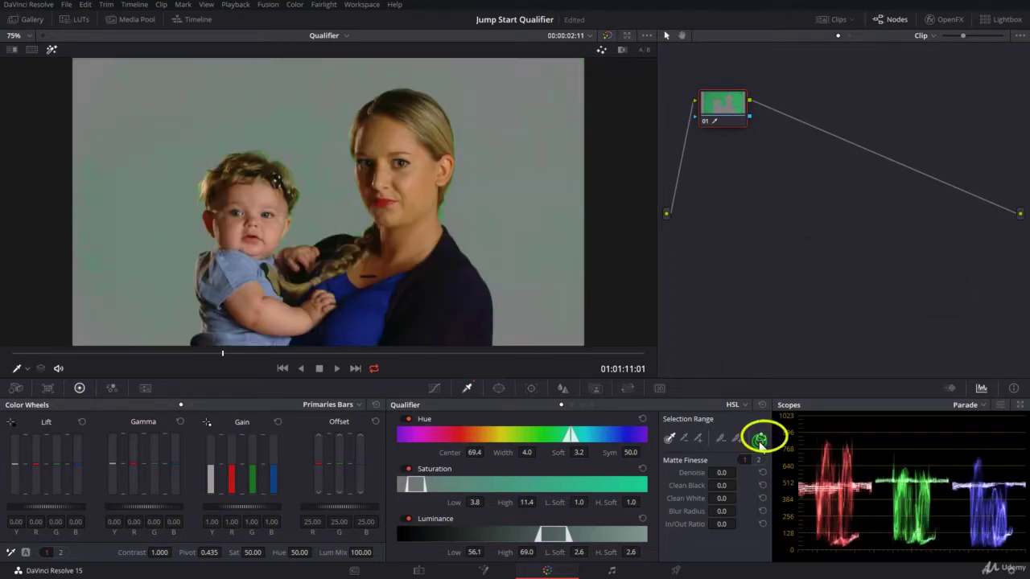
click(622, 51)
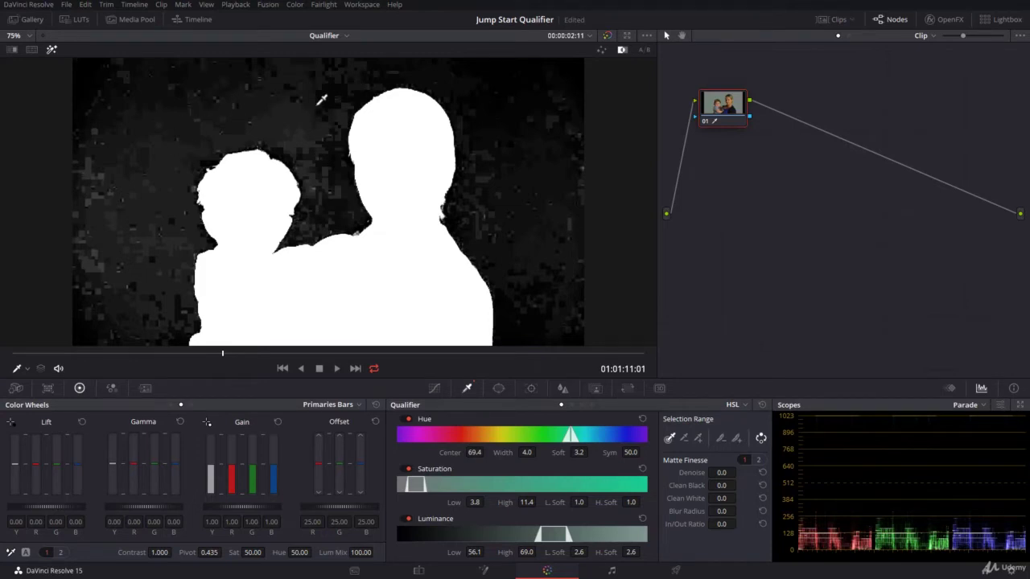
click(50, 54)
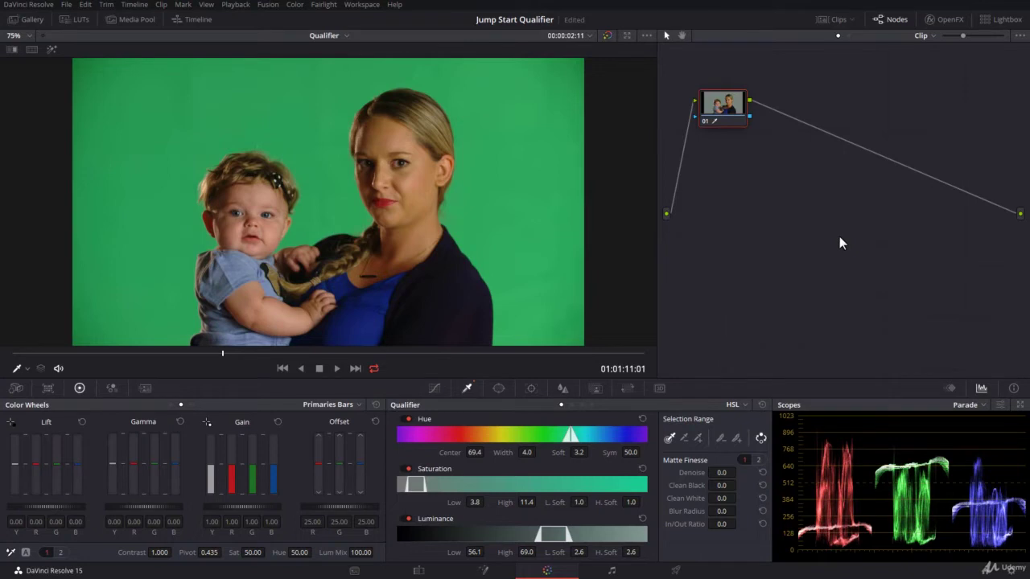
Add an alpha output fed by the node's key and delete the node's main-output link.
right_click(799, 205)
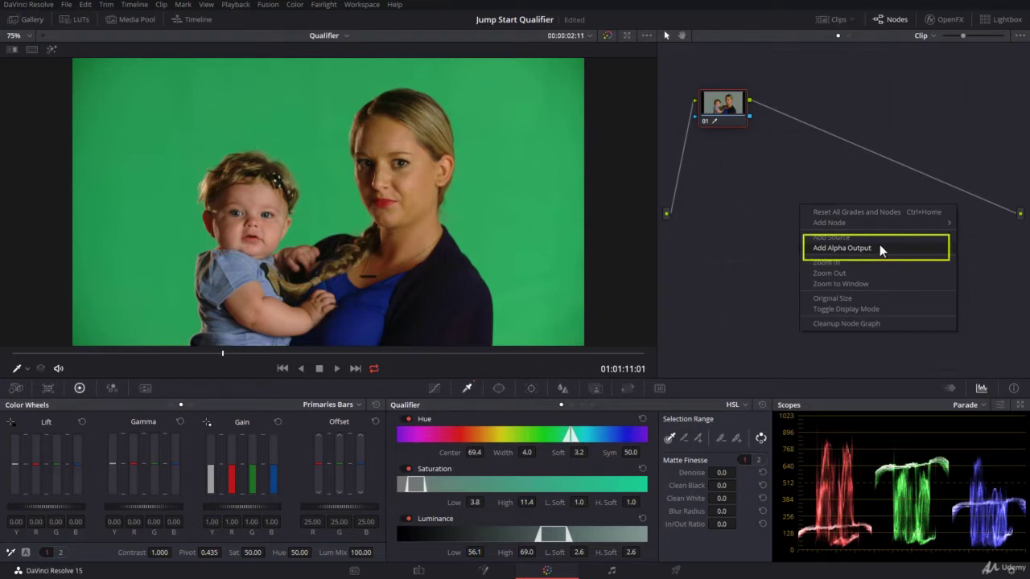
click(879, 251)
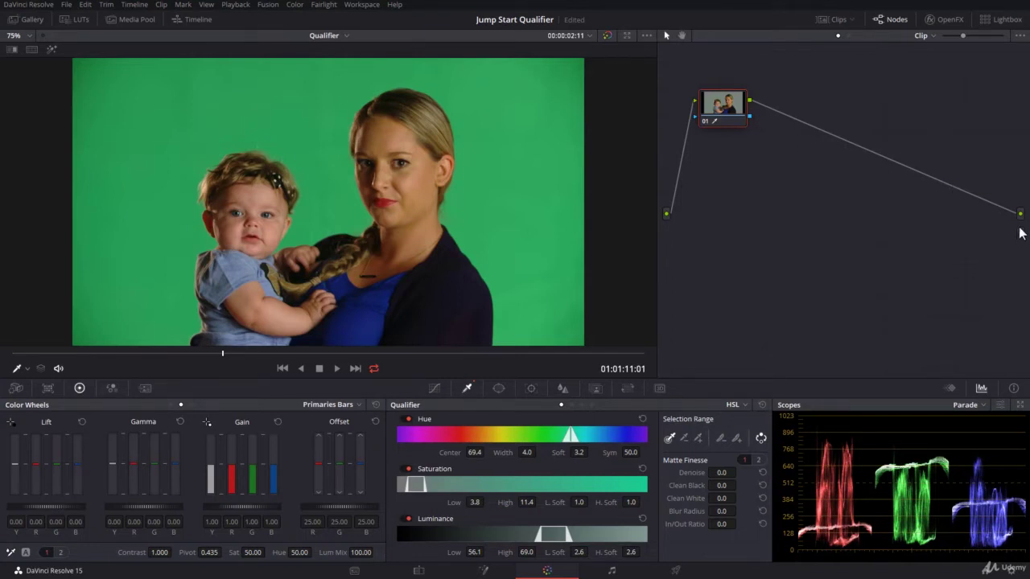
drag(749, 118, 1020, 234)
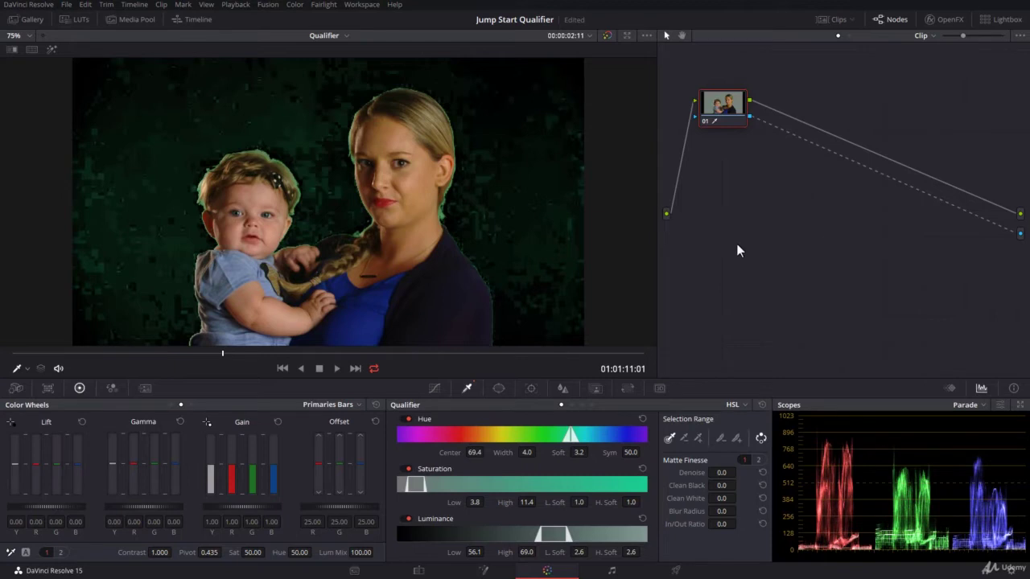
click(988, 201)
key(Delete)
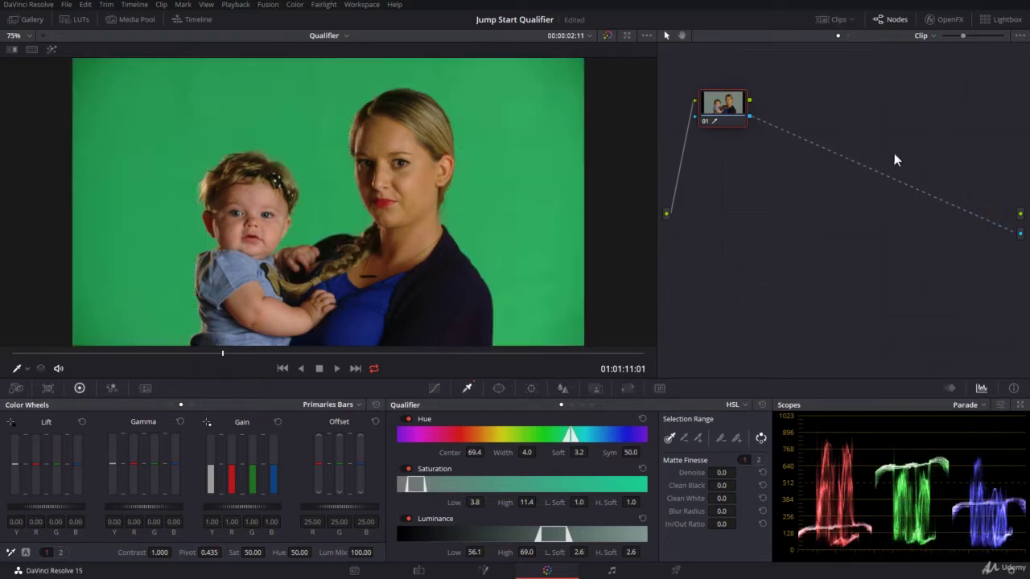
Restore the main-output link, then sample five more backdrop spots to tighten the HSL ranges.
key(ctrl+z)
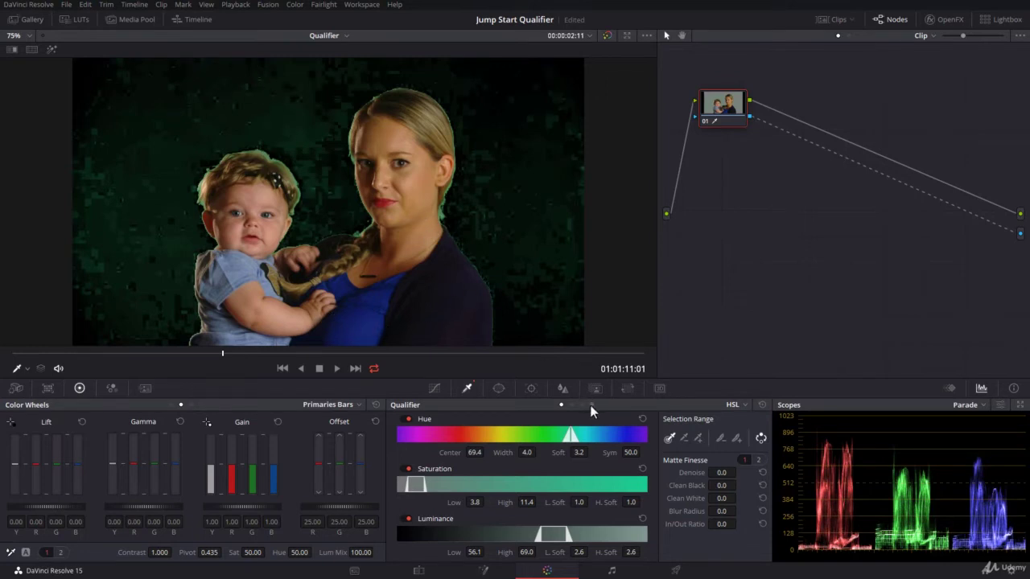
click(320, 202)
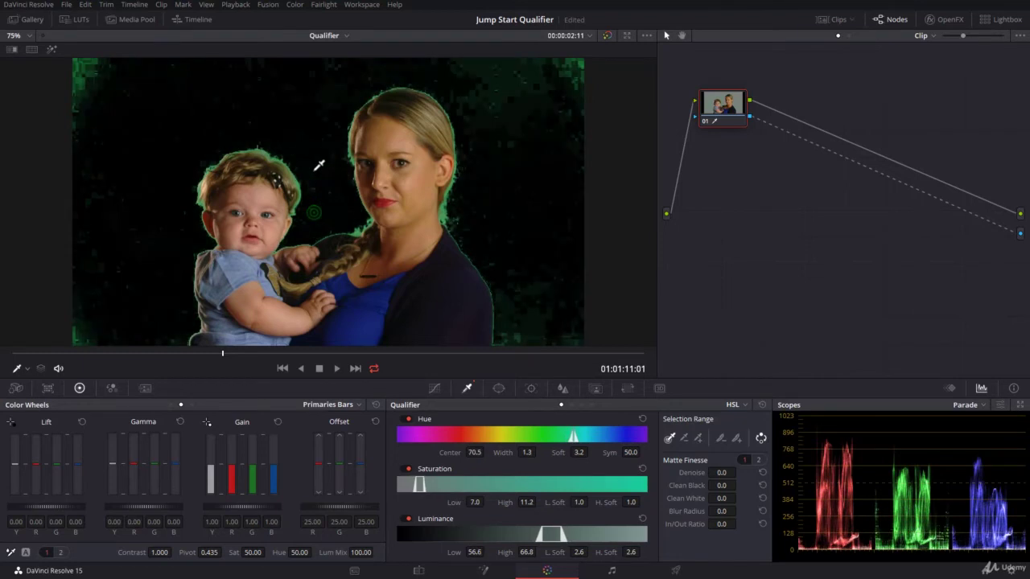
click(280, 145)
click(173, 159)
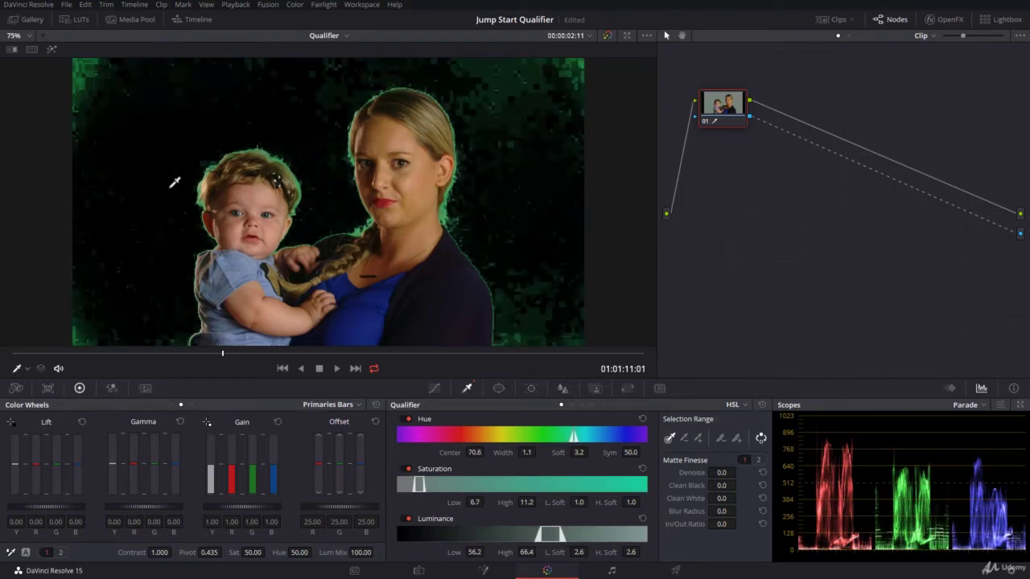
click(279, 140)
click(406, 76)
Set Clean Black to 22.6, try then reset Clean White and Blur Radius, and set In/Out Ratio to -75.8.
click(718, 485)
drag(718, 485, 782, 485)
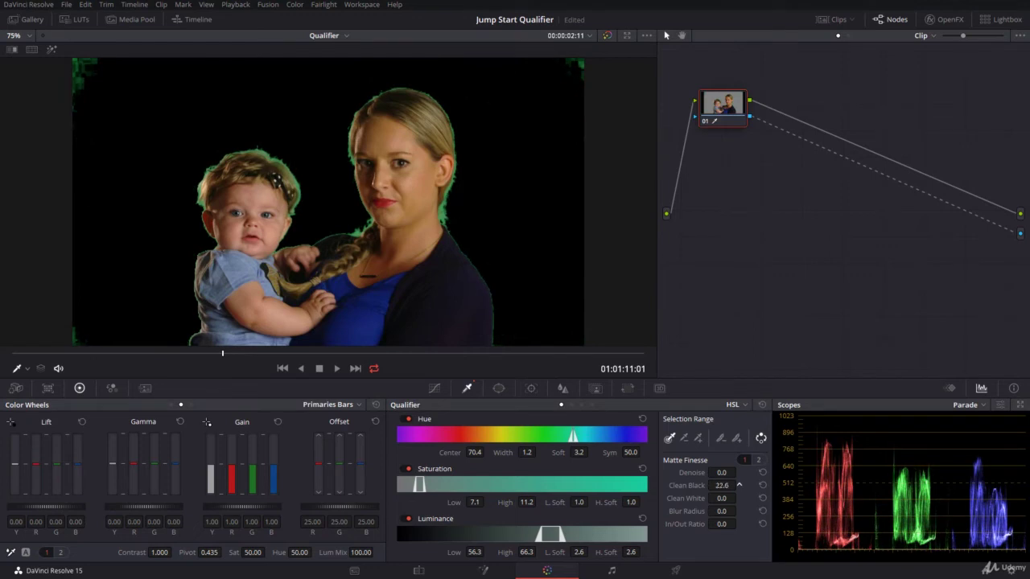
click(723, 498)
drag(723, 498, 760, 498)
drag(718, 512, 772, 510)
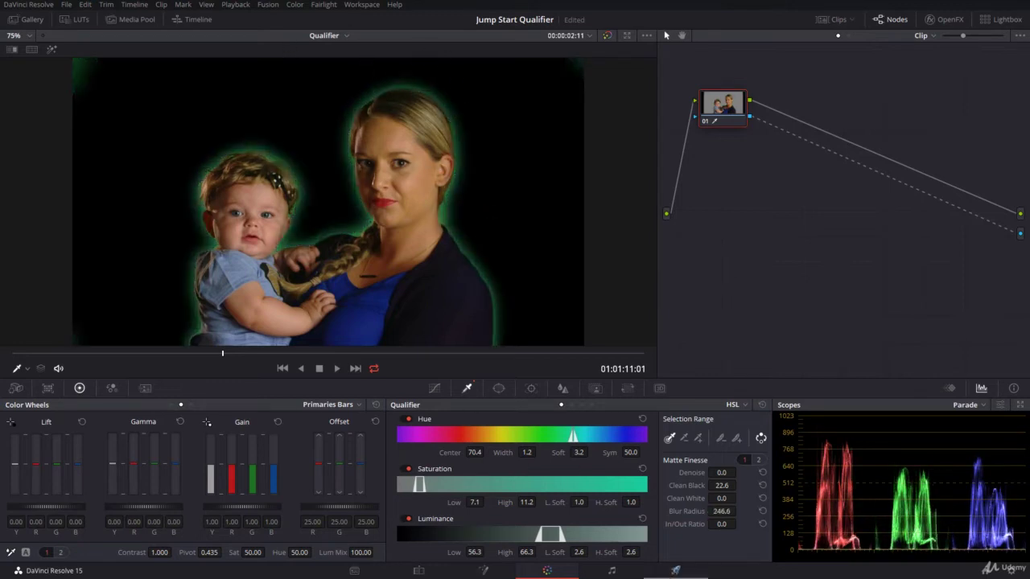
click(761, 512)
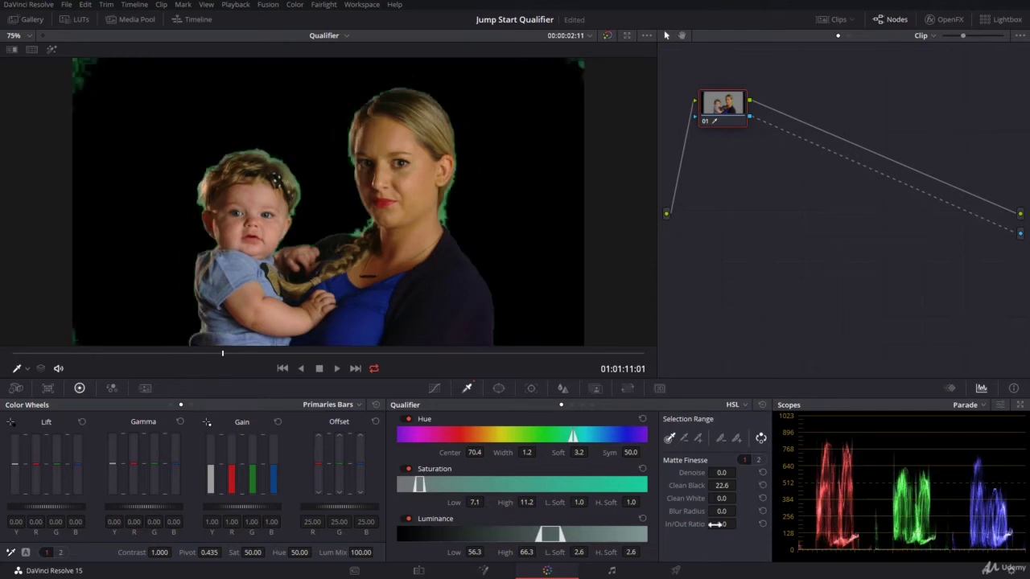
drag(714, 523, 658, 524)
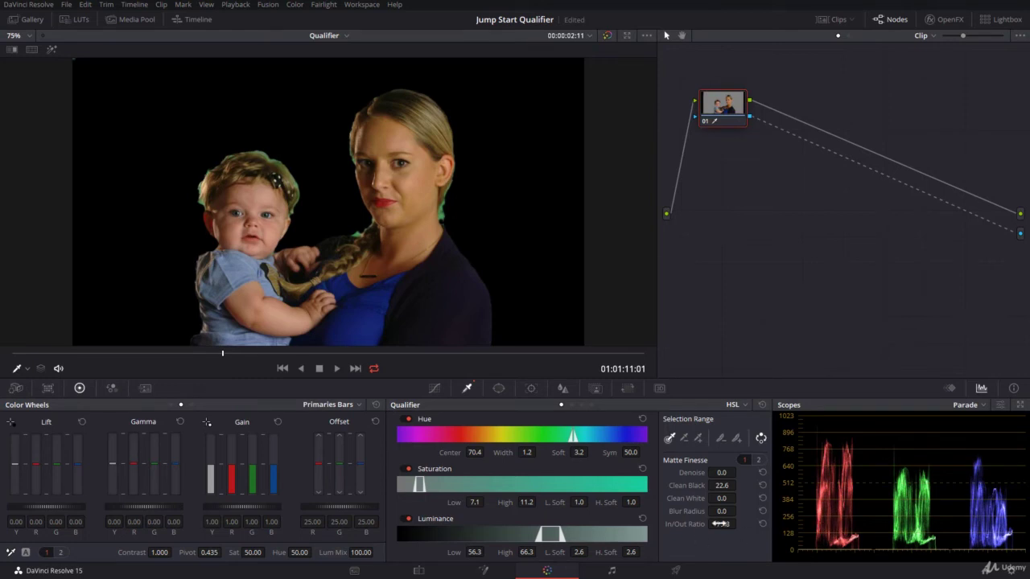
Set Matte Finesse page 2 Radius to 2 and add the shoulder's green fringe with picker-plus.
click(758, 459)
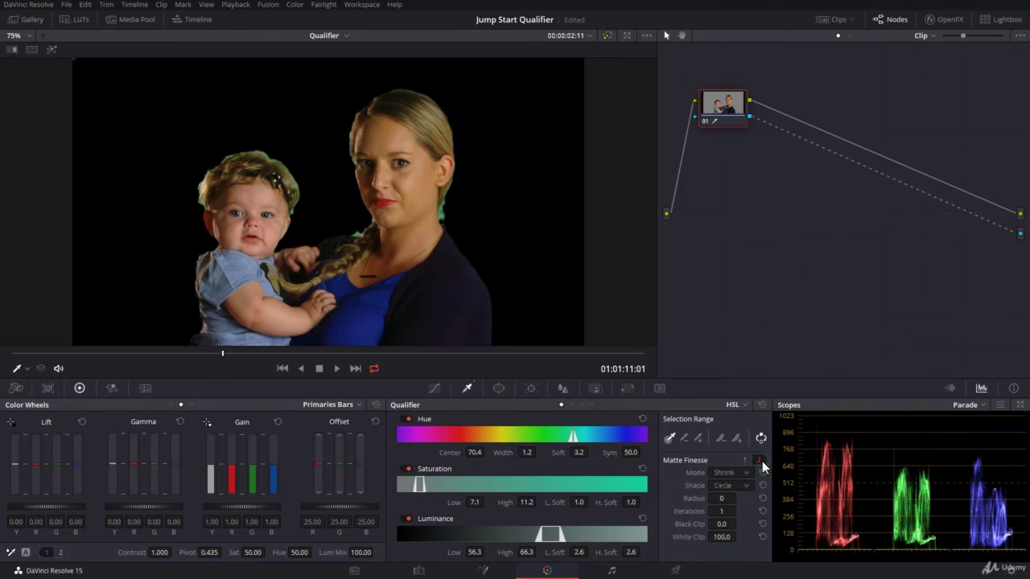
click(721, 498)
text(2)
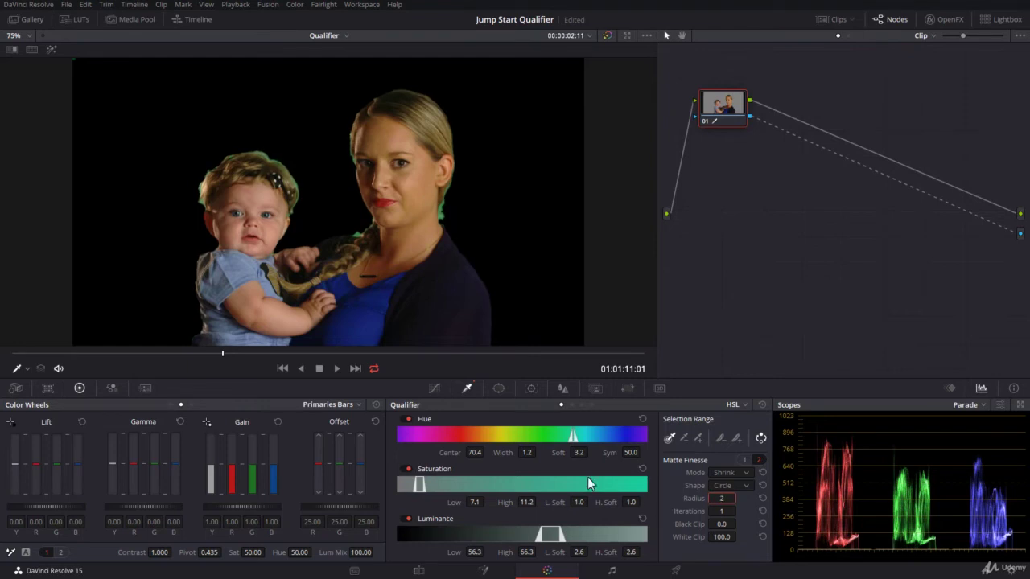
click(699, 437)
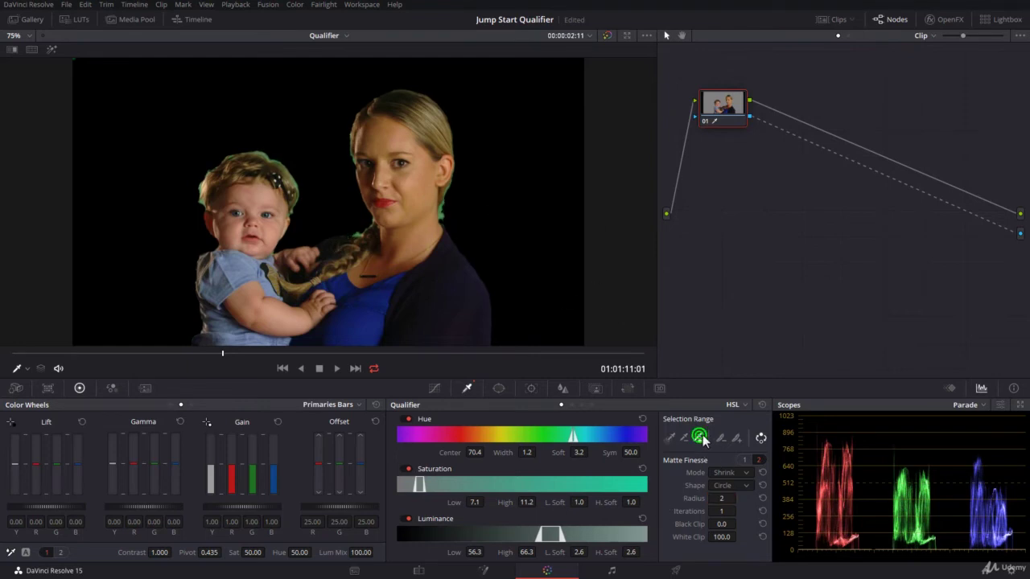
click(445, 213)
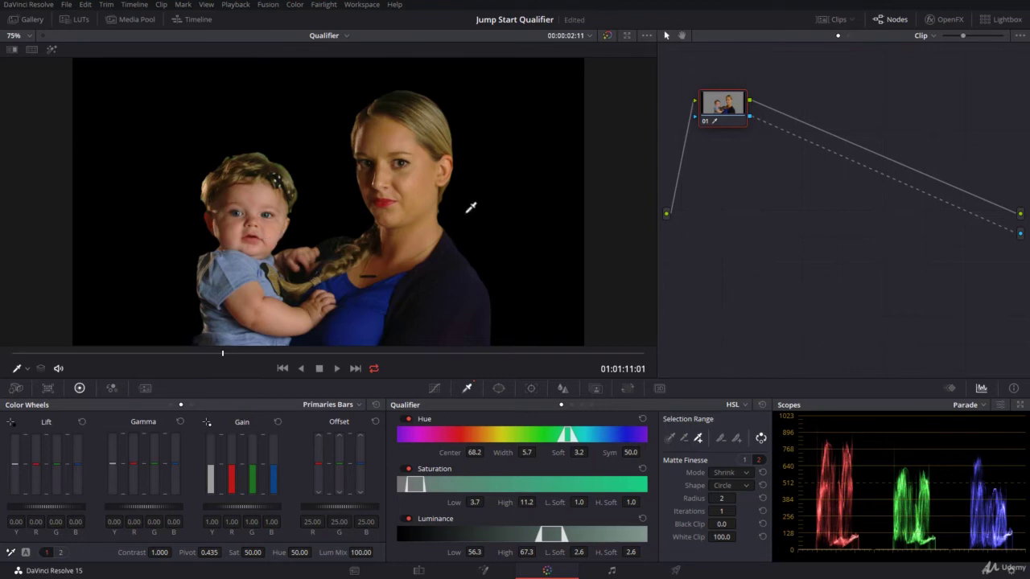
With Highlight B/W on, raise Clean White to 2.6 on Matte Finesse page 1, then turn Highlight off.
click(50, 51)
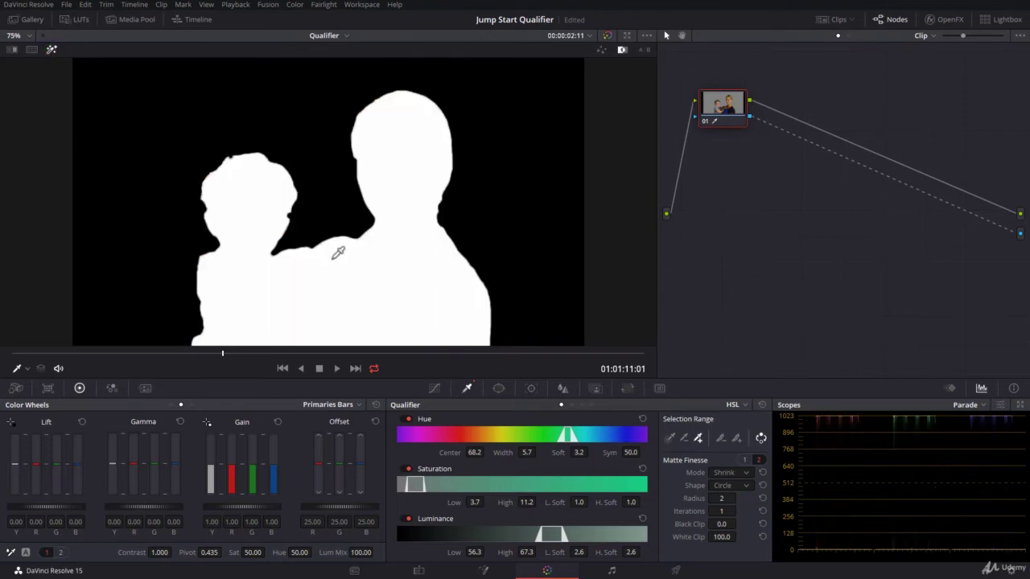
click(757, 459)
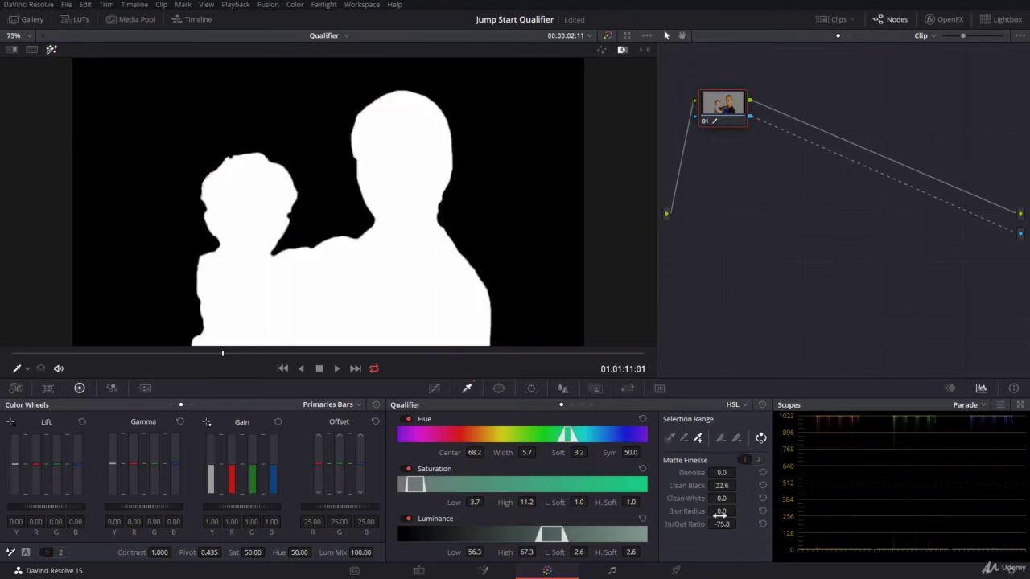
drag(722, 498, 746, 498)
click(54, 50)
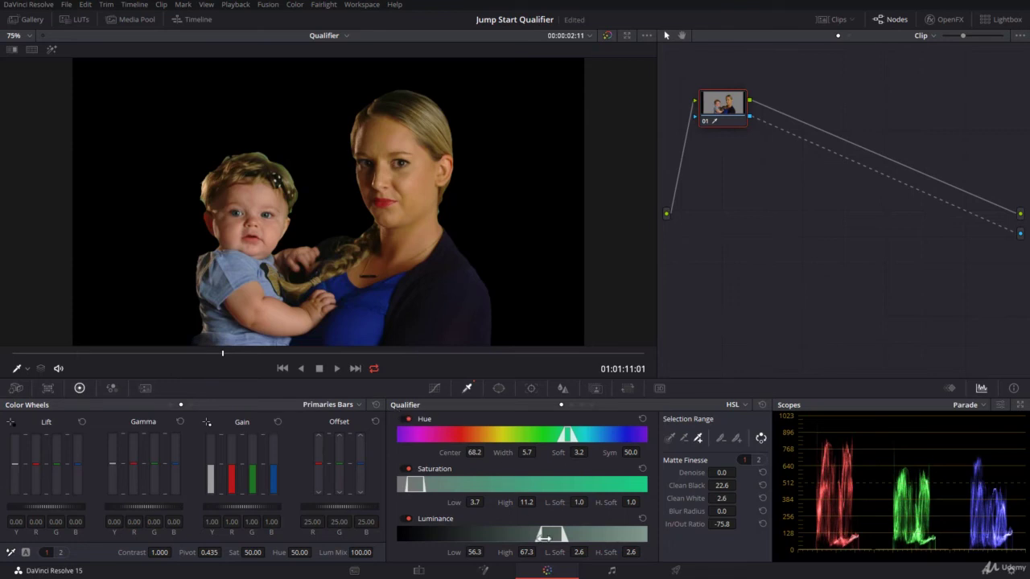
On the Edit page, put log-home.png on Video 1 beneath the keyed clip, then return to Color.
click(418, 570)
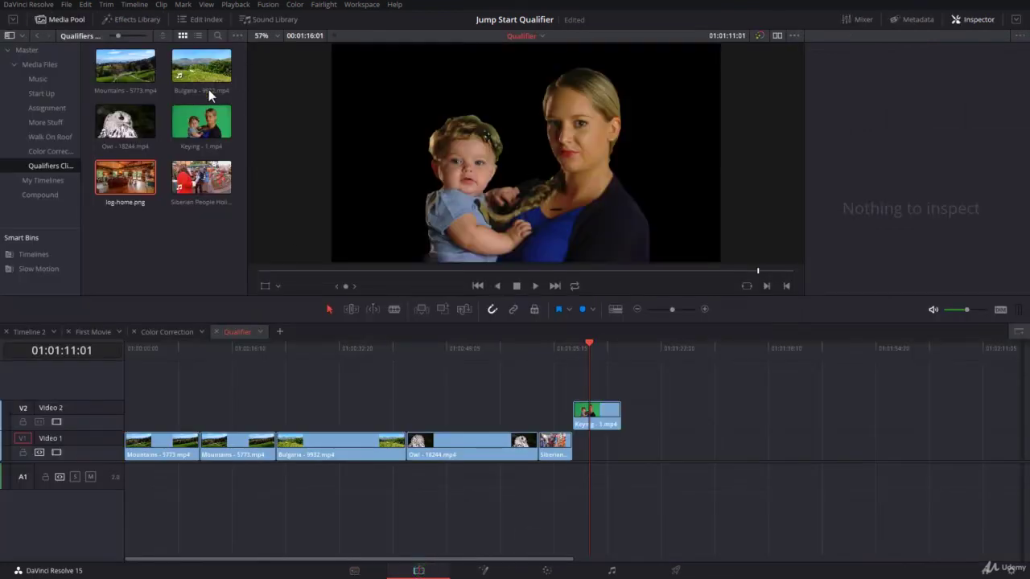
drag(145, 201, 620, 447)
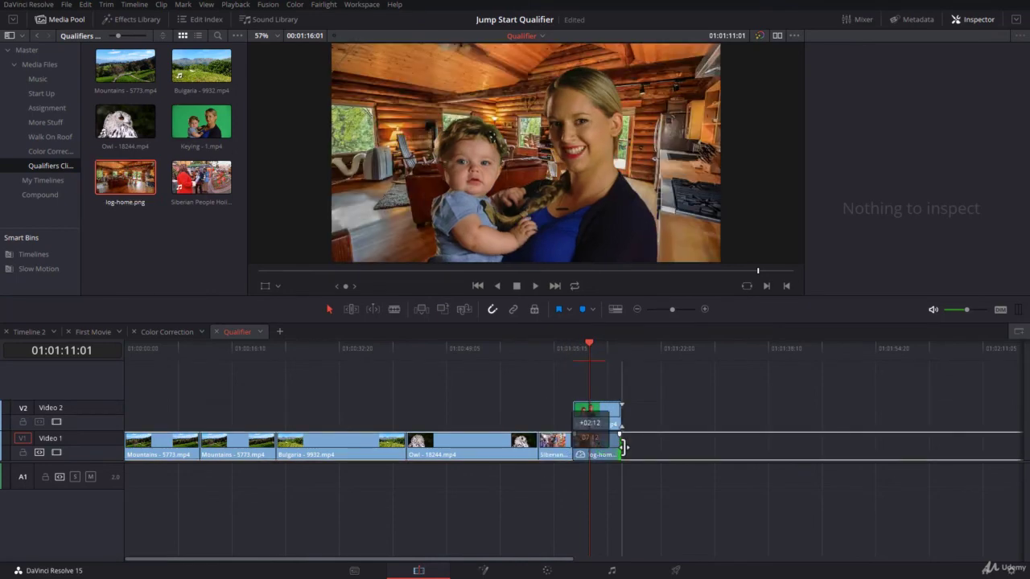
click(597, 351)
click(548, 571)
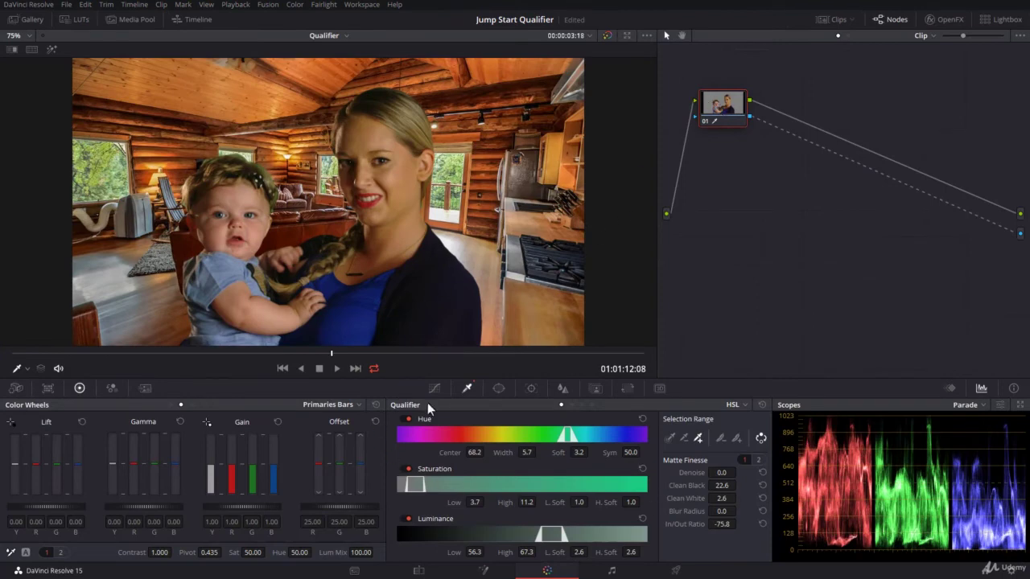
Show the clip thumbnails, switch Primaries to Wheels, and lower Lift to -0.03.
click(829, 18)
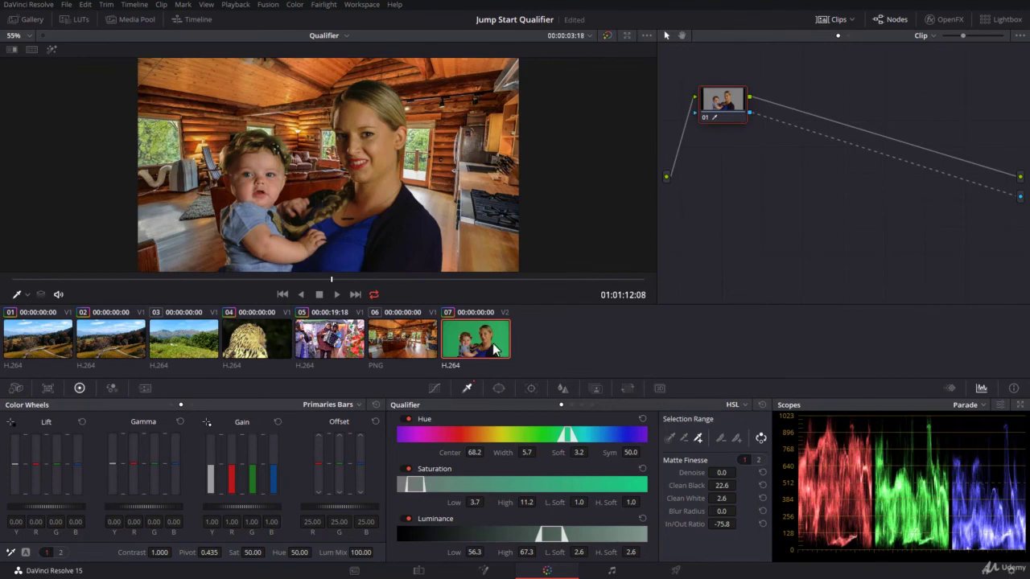
click(341, 404)
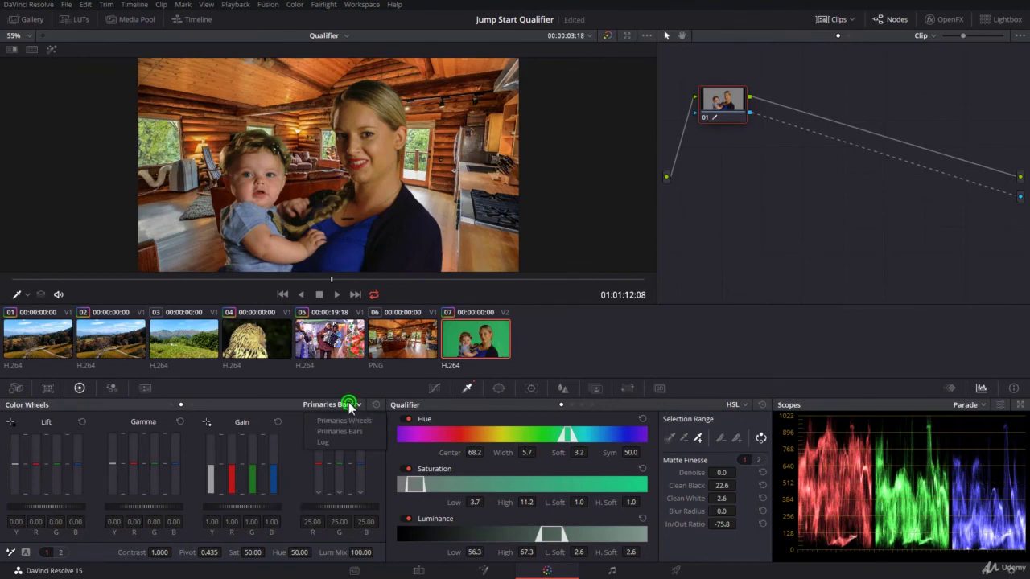
click(344, 421)
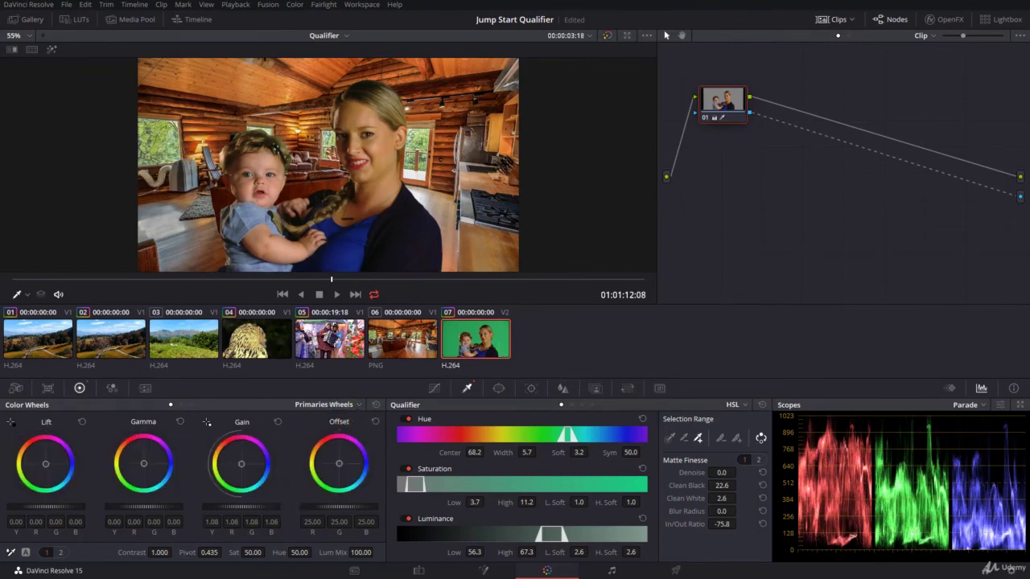
drag(58, 507, 34, 507)
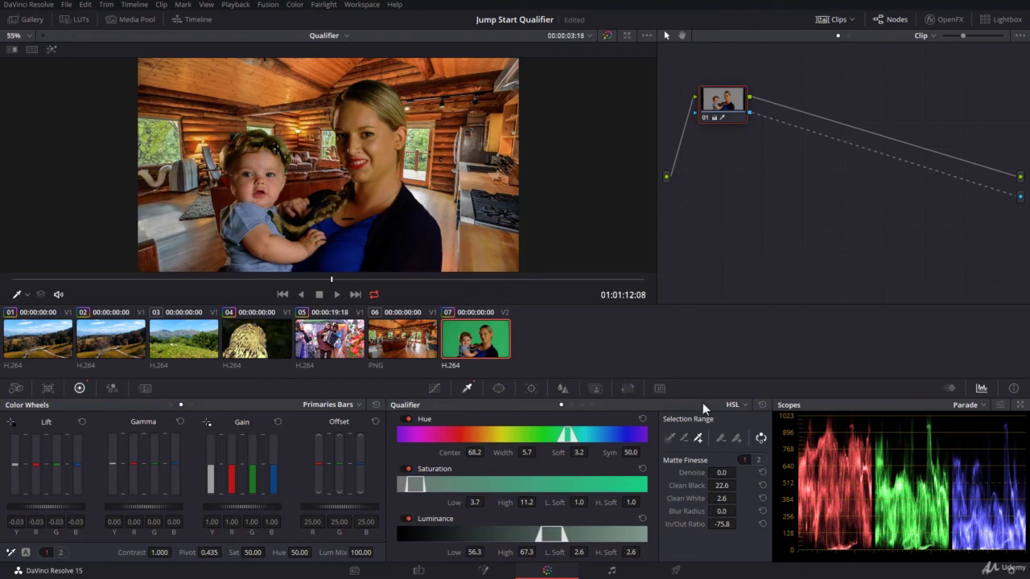
click(746, 405)
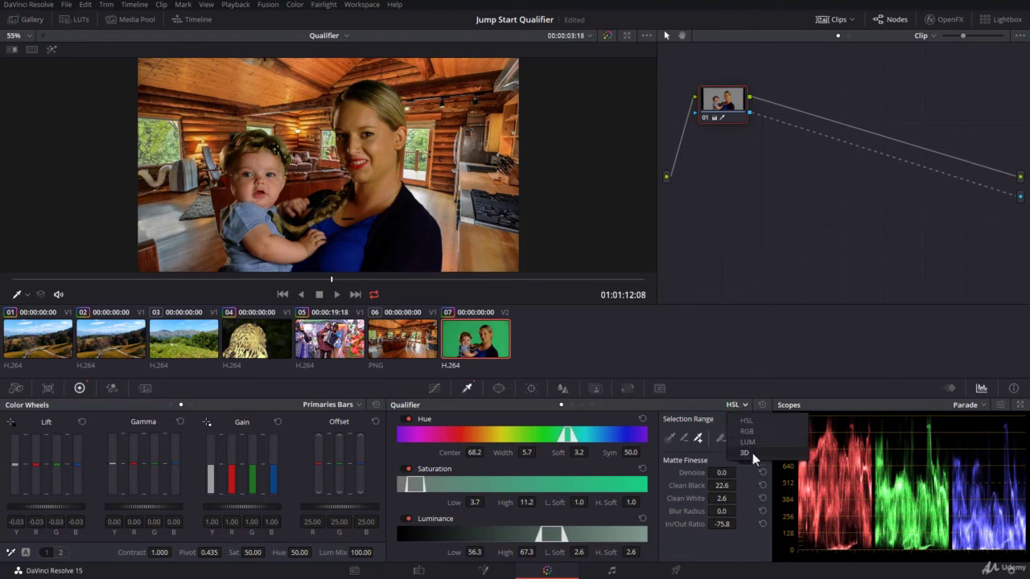